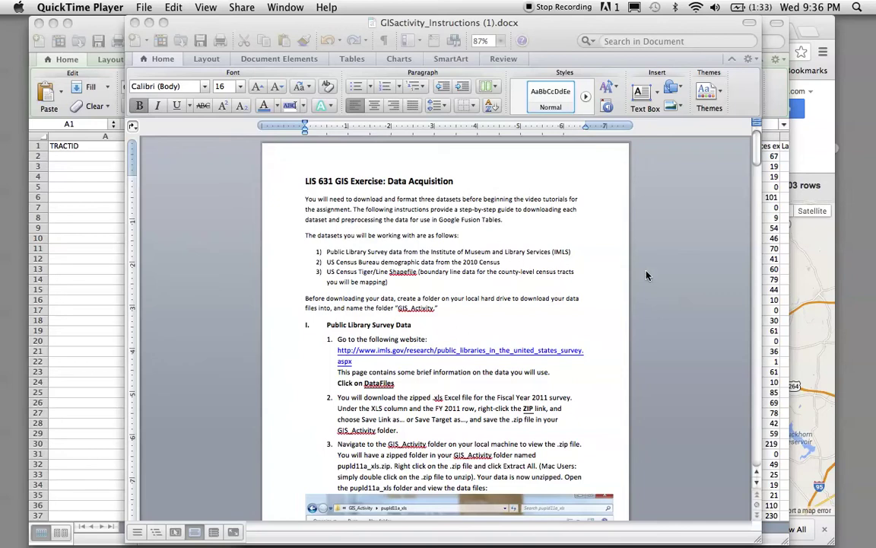
# Scroll past the library steps in the Word instructions, then back up to section II, 2010 U.S. Census Data.
pyautogui.scroll(-5, 668, 268)
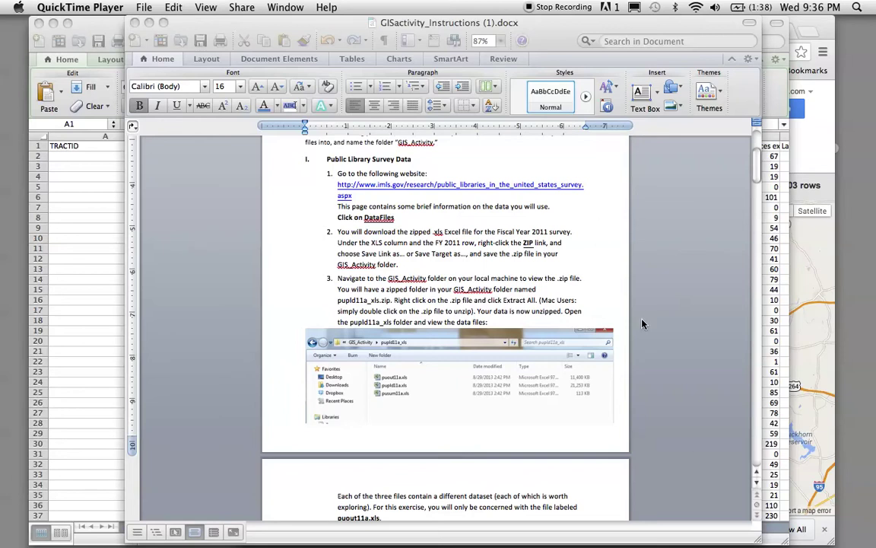
pyautogui.scroll(-5, 640, 323)
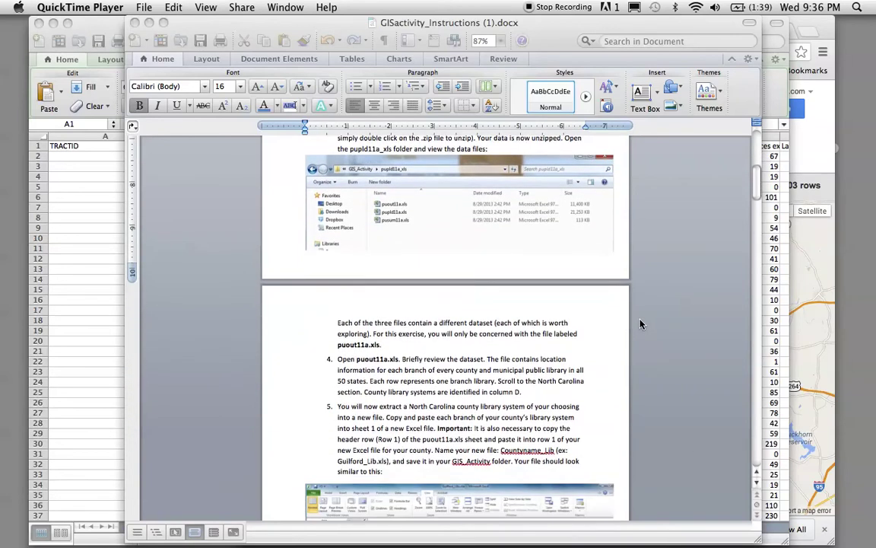
pyautogui.scroll(-4, 701, 319)
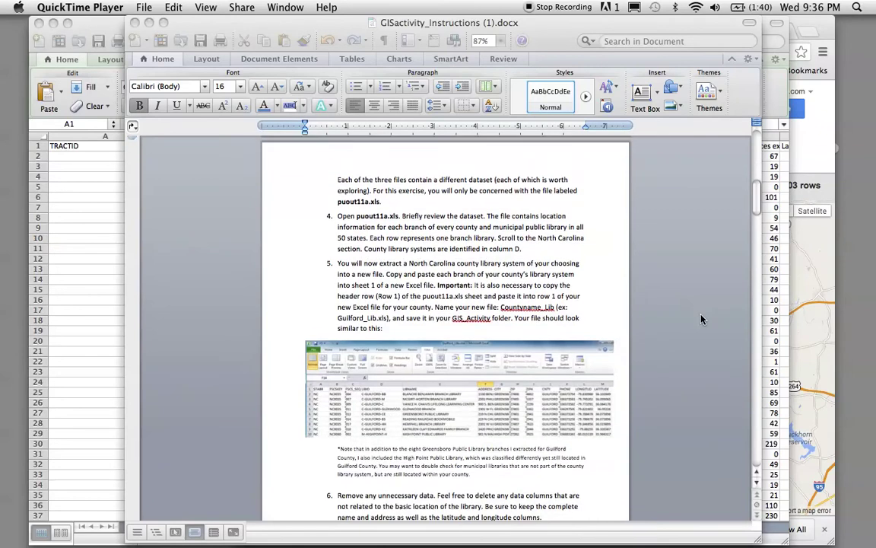
pyautogui.scroll(-8, 701, 319)
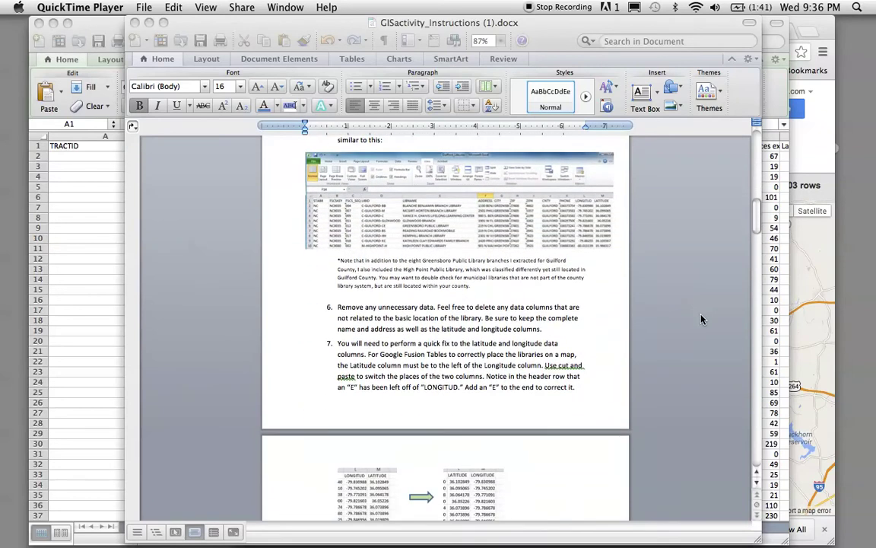
pyautogui.scroll(-9, 702, 320)
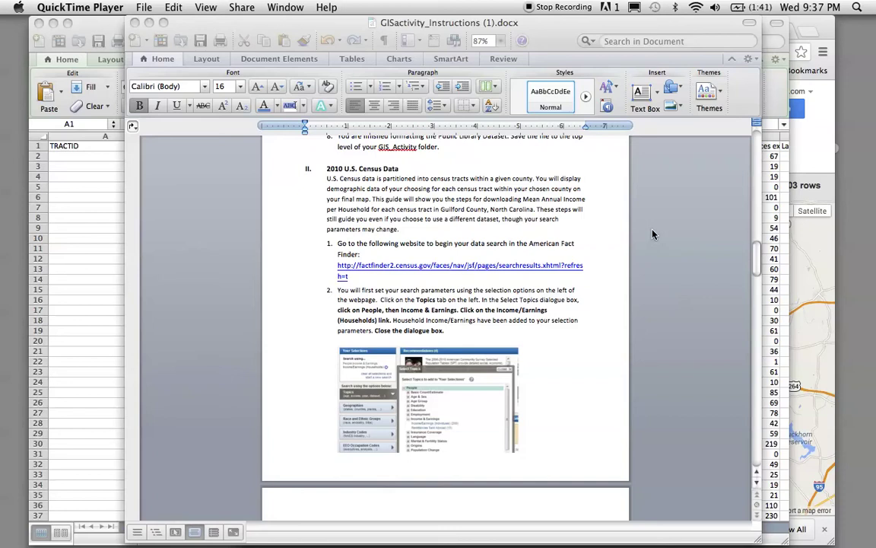
pyautogui.scroll(-5, 652, 234)
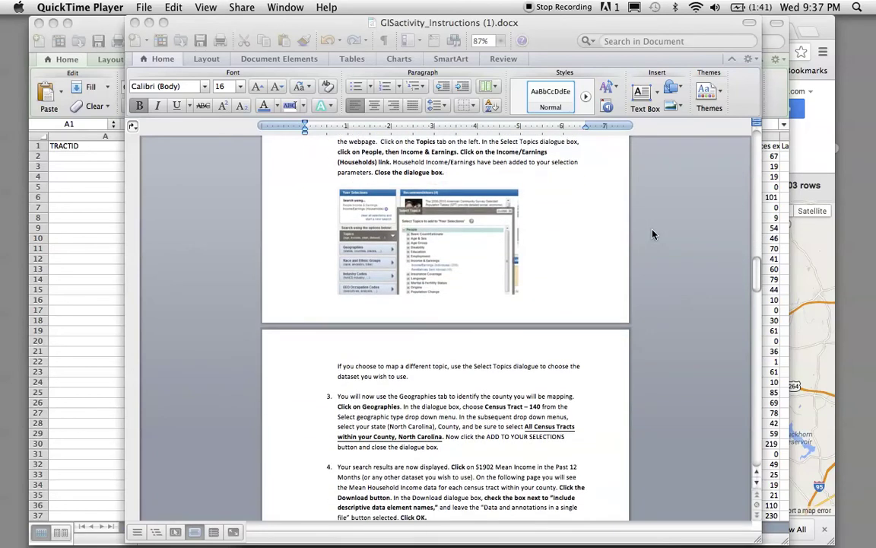
pyautogui.scroll(-6, 652, 234)
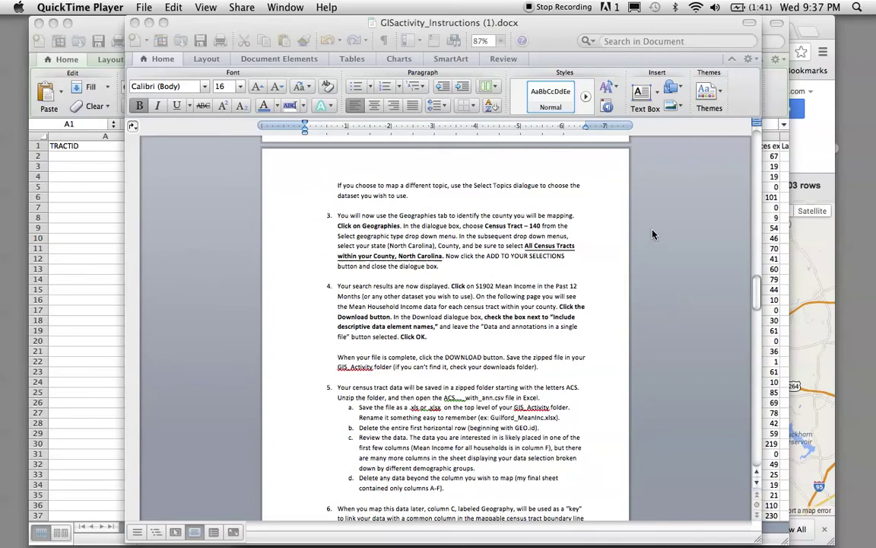
pyautogui.scroll(14, 652, 234)
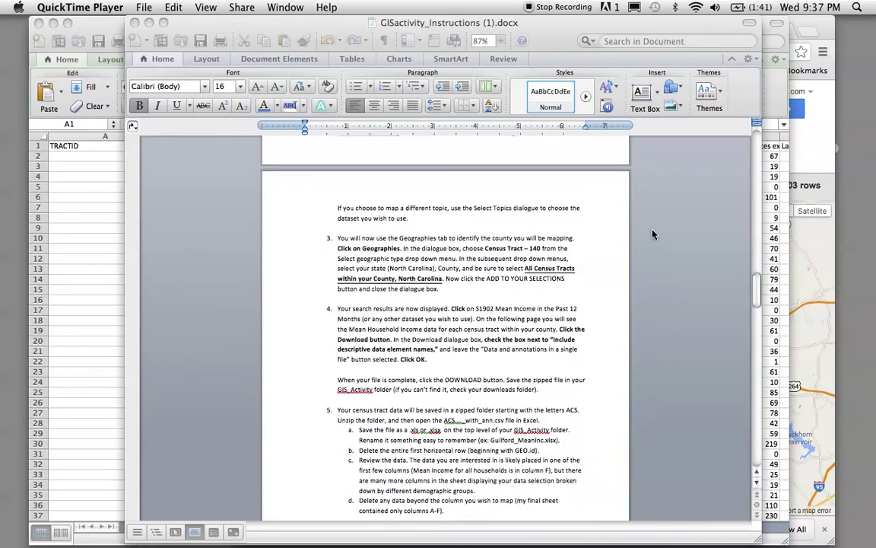
pyautogui.scroll(1, 652, 234)
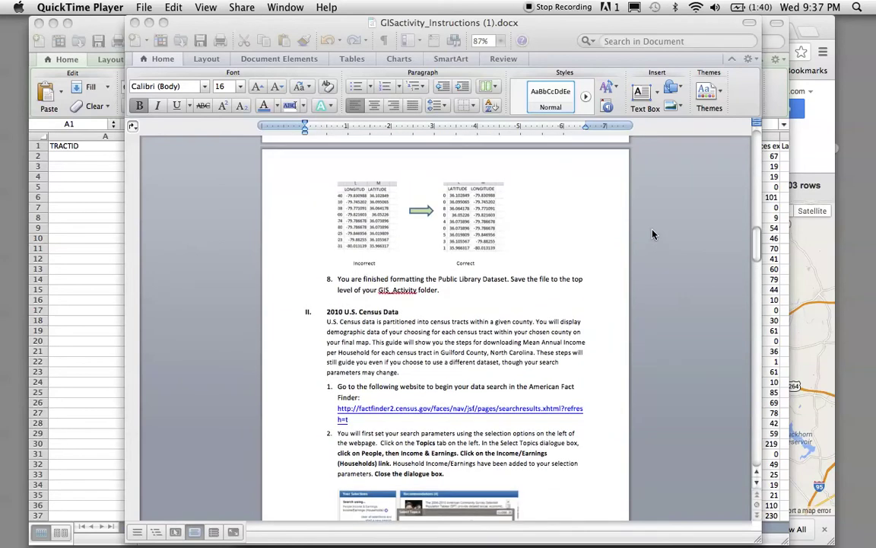
# Bring the Excel window with the WakeCo.xlsx census workbook in front of Word.
pyautogui.click(108, 28)
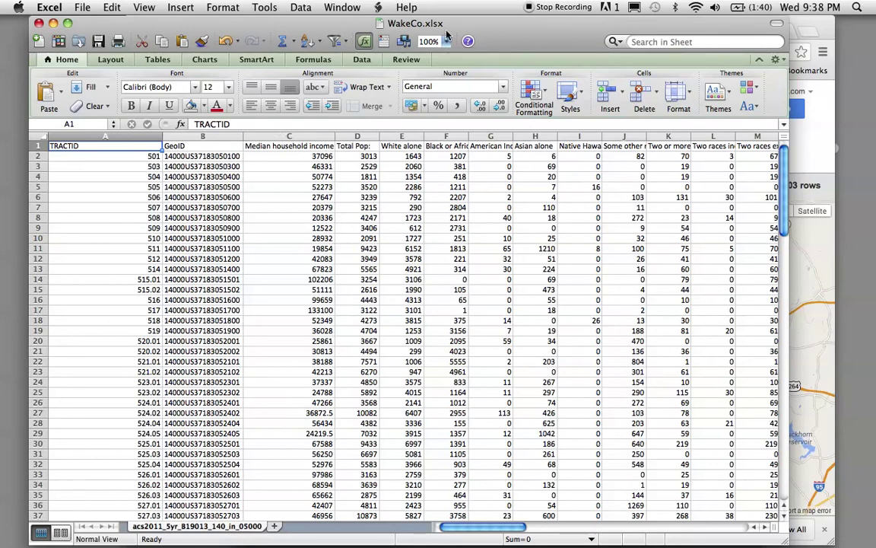
# Select the Median household income and Total Pop: columns, then the Language Spoken at Home column N.
pyautogui.click(303, 136)
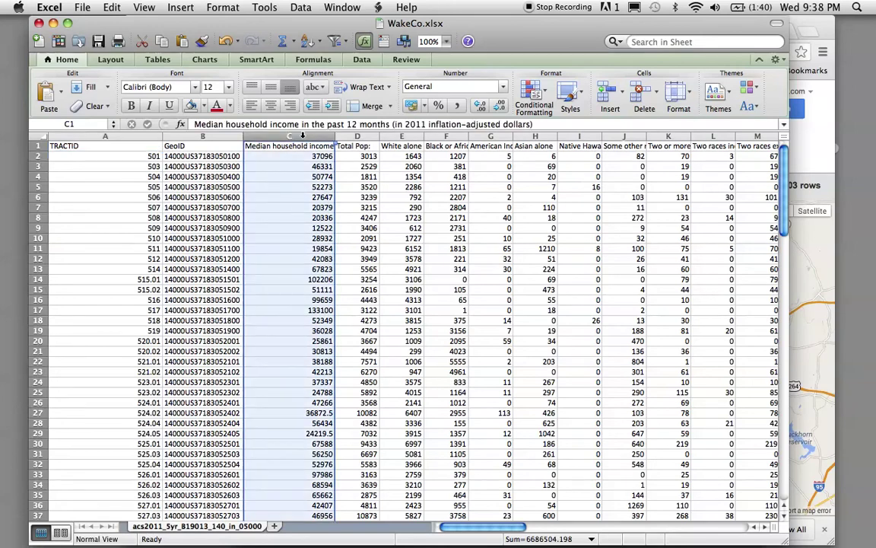
pyautogui.click(357, 136)
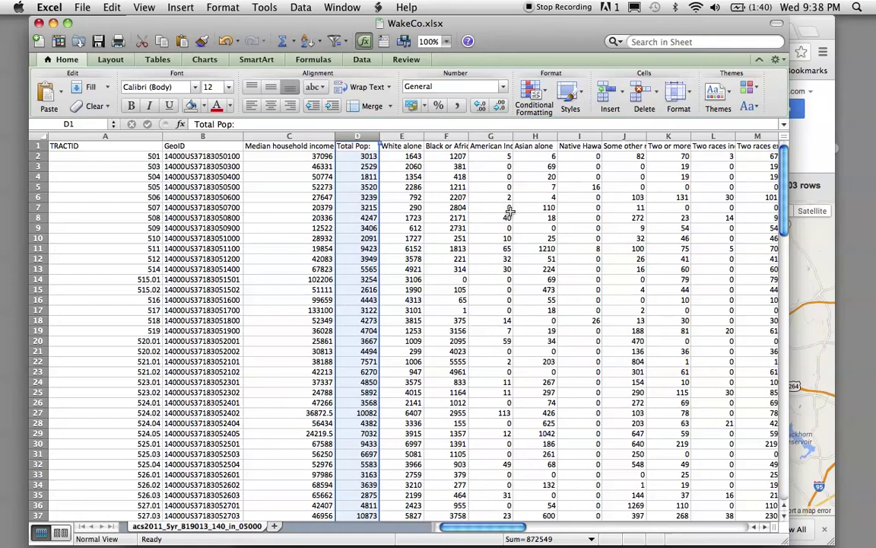
pyautogui.hscroll(2, 510, 211)
pyautogui.hscroll(3, 511, 212)
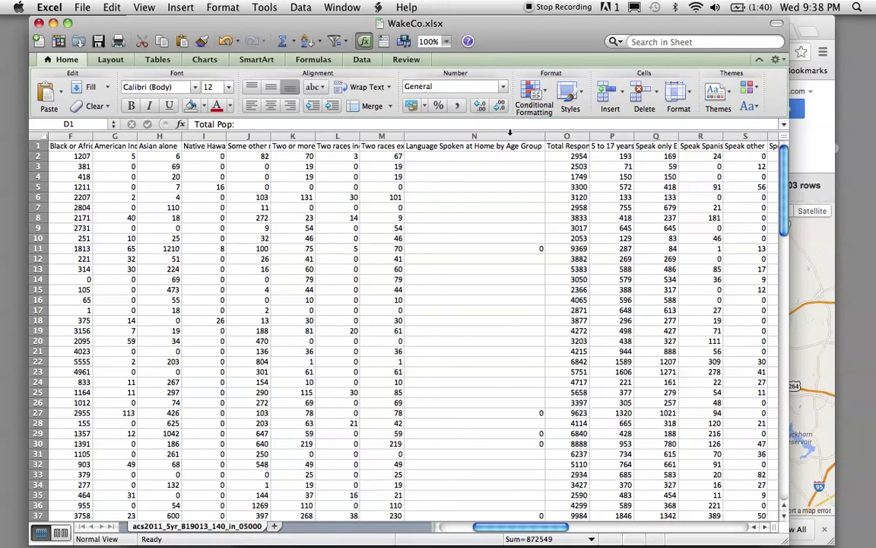
pyautogui.click(510, 136)
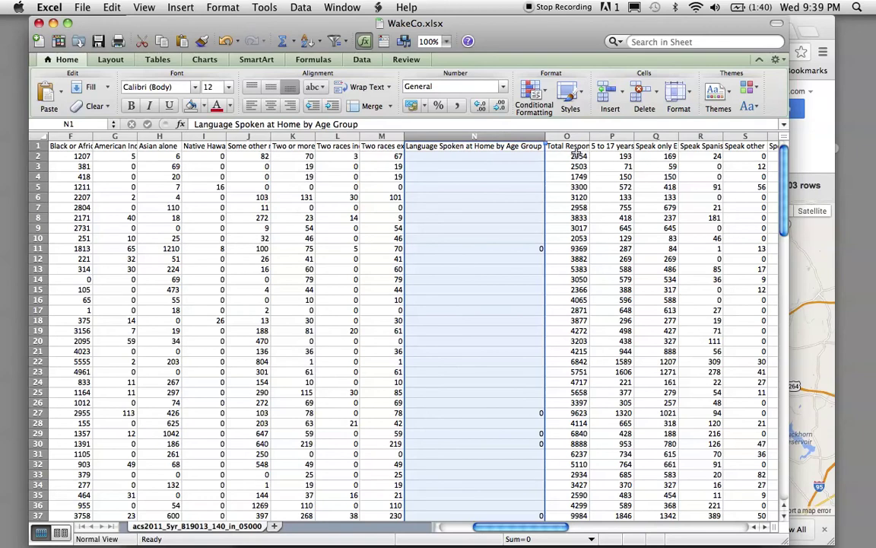
# Widen columns W, X, the 18 to 64 years column and Speak Spanish column R.
pyautogui.hscroll(8, 575, 150)
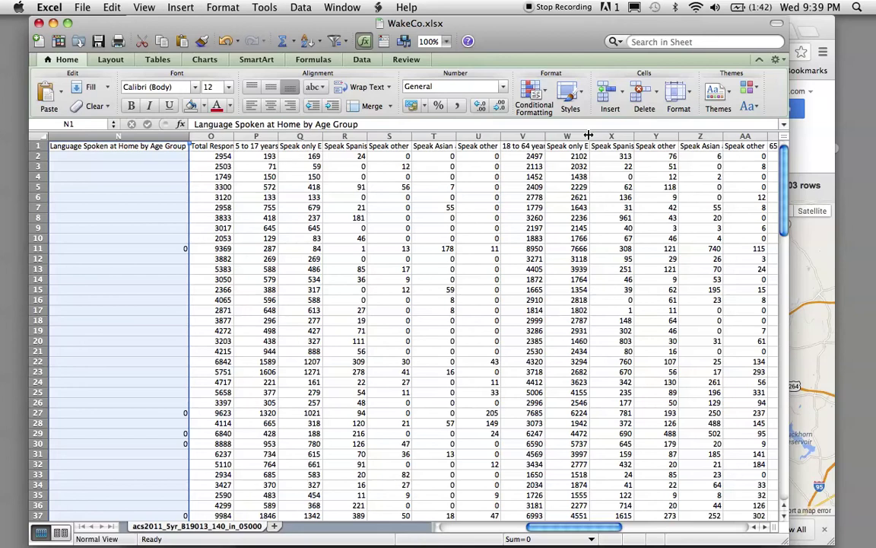
pyautogui.moveTo(595, 134); pyautogui.dragTo(622, 134)
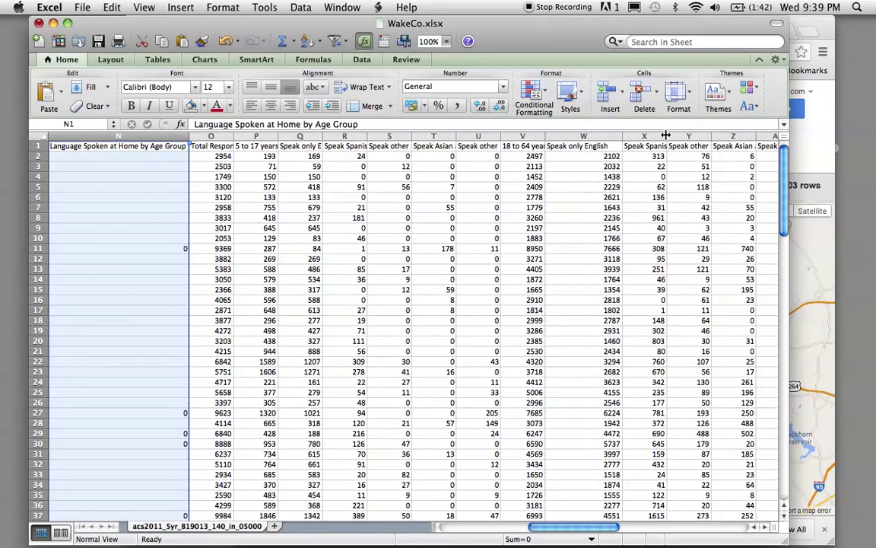
pyautogui.moveTo(666, 135); pyautogui.dragTo(709, 134)
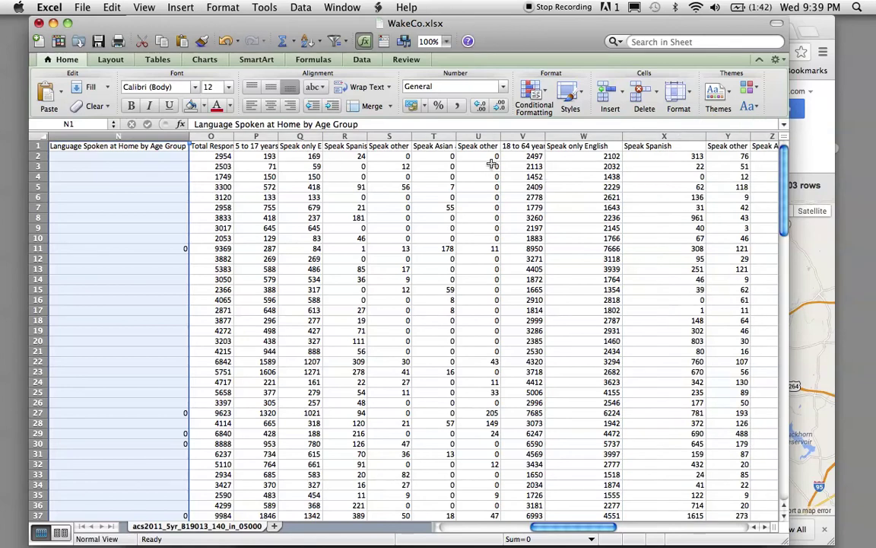
pyautogui.moveTo(545, 137); pyautogui.dragTo(578, 137)
pyautogui.click(689, 136)
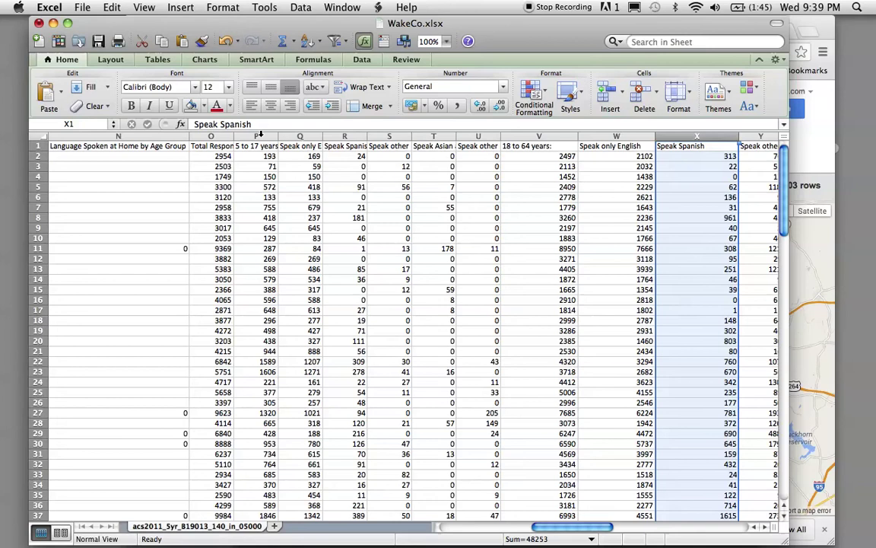
pyautogui.click(350, 136)
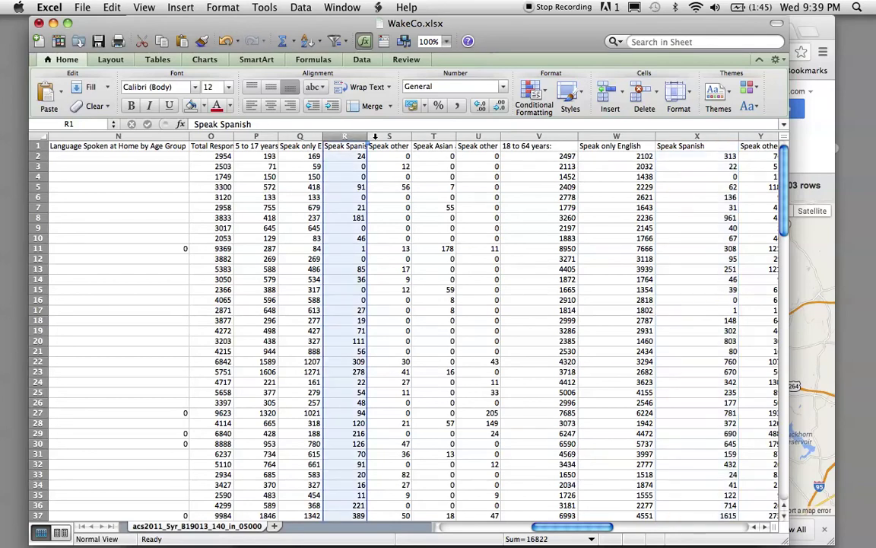
pyautogui.moveTo(368, 137); pyautogui.dragTo(402, 136)
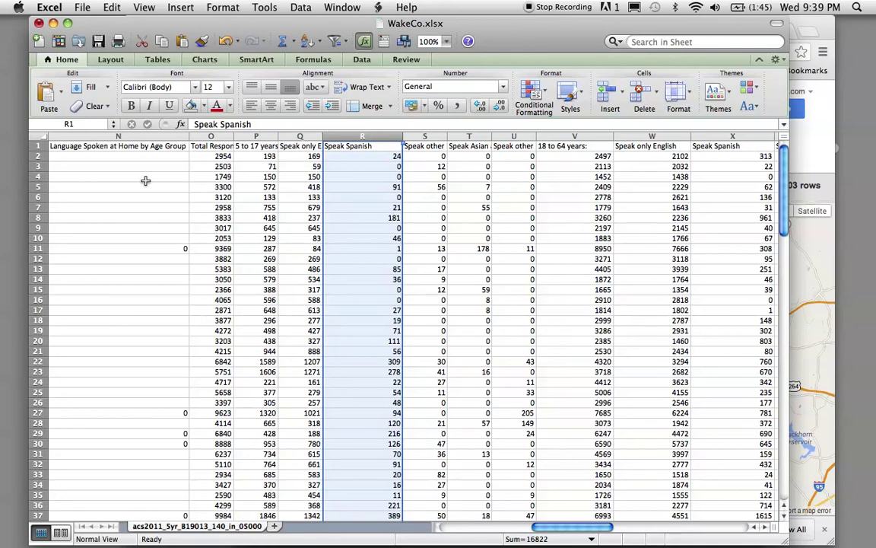
# Scroll the census sheet back left to column A with TRACTID and GeoID.
pyautogui.hscroll(-10, 146, 180)
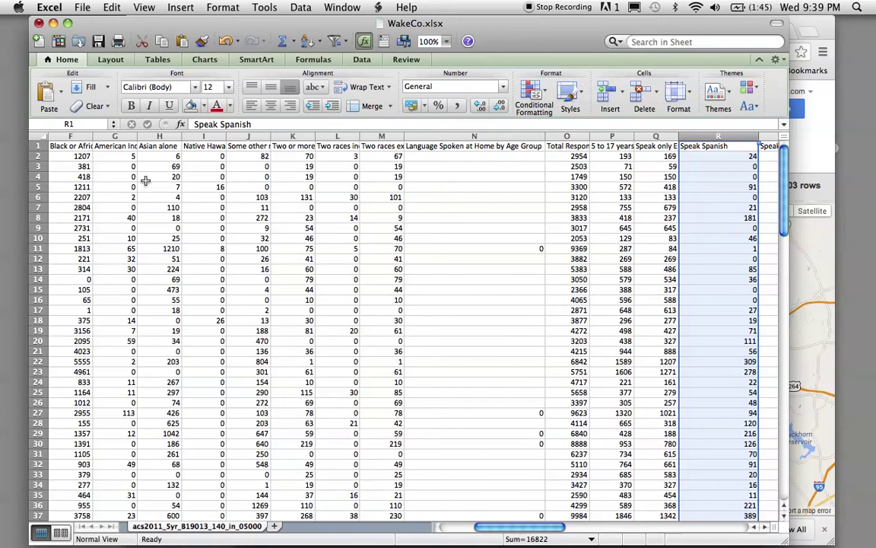
pyautogui.hscroll(-8, 145, 180)
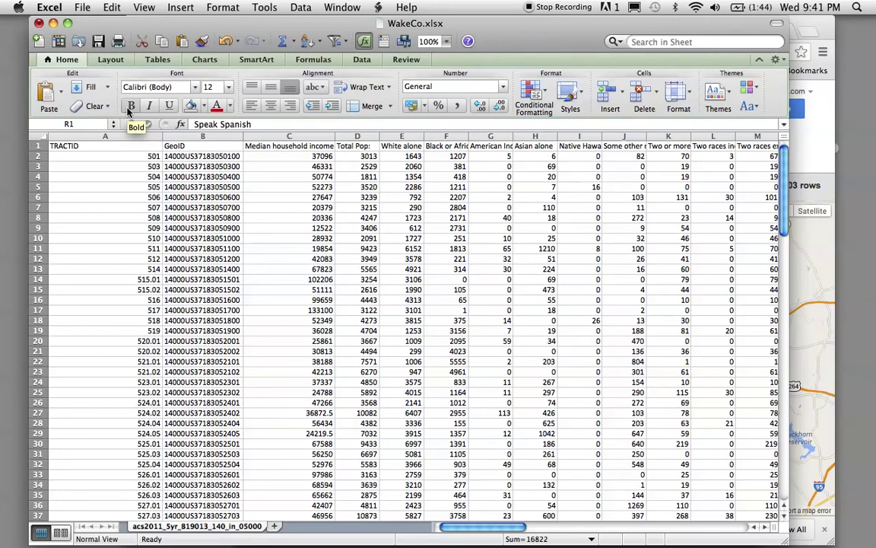
# Switch to Chrome's Merge of WakeCo and Wake_shape map and pan the Wake County polygons slightly.
pyautogui.click(815, 23)
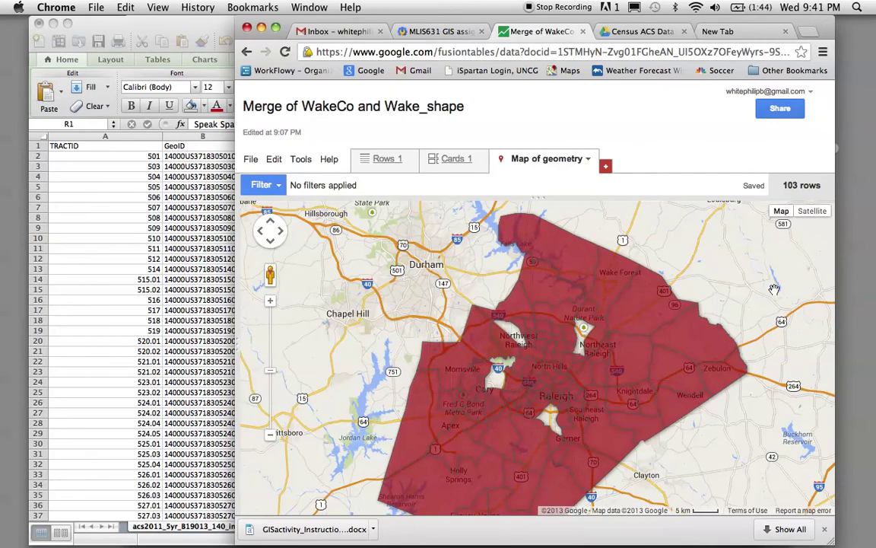
pyautogui.moveTo(737, 421); pyautogui.dragTo(714, 391)
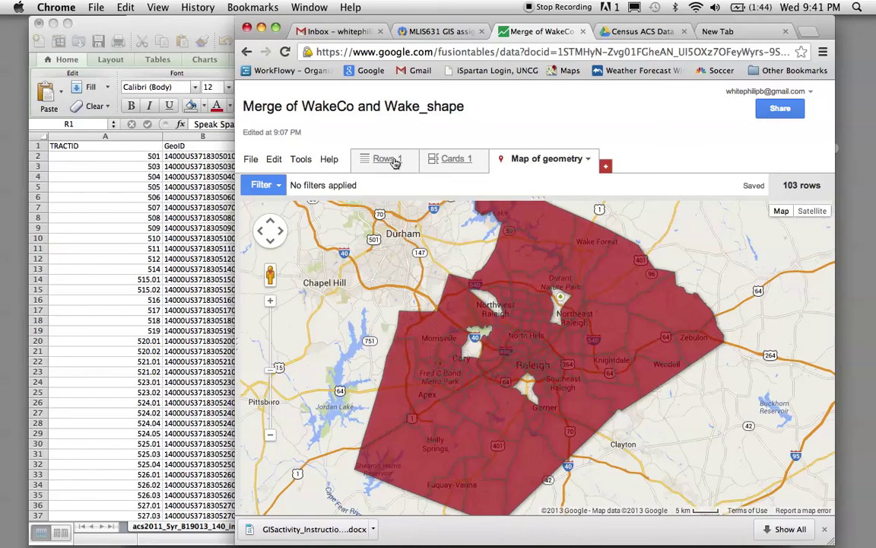
# Show the merged table as rows and scroll to tracts 535.13 through 539.
pyautogui.click(395, 161)
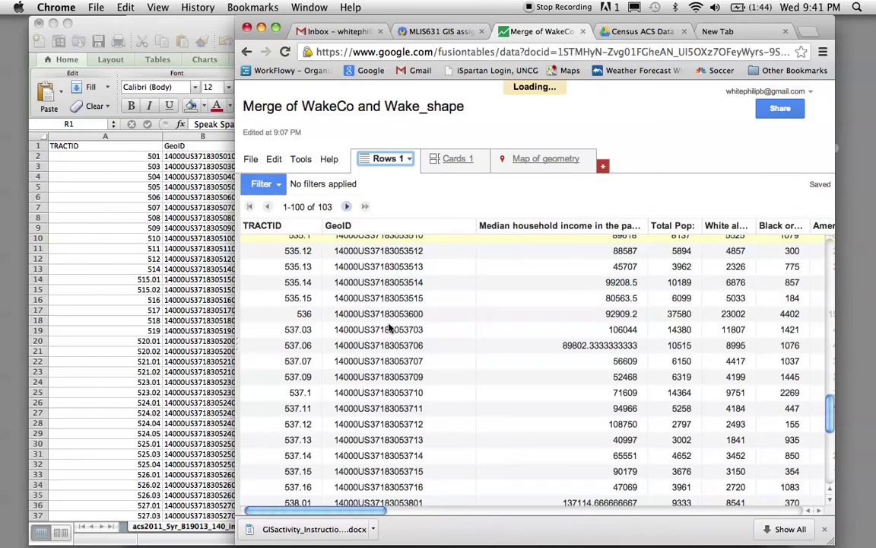
pyautogui.scroll(-2, 388, 328)
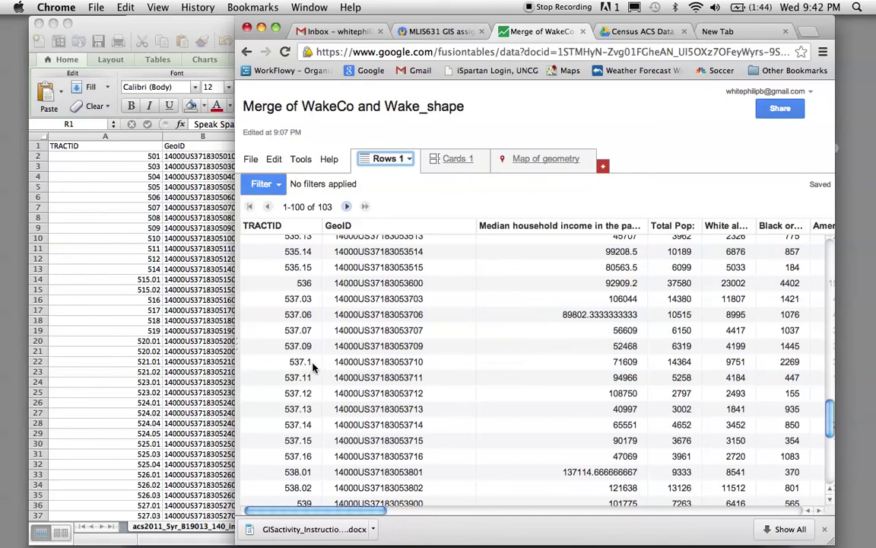
pyautogui.moveTo(312, 367)
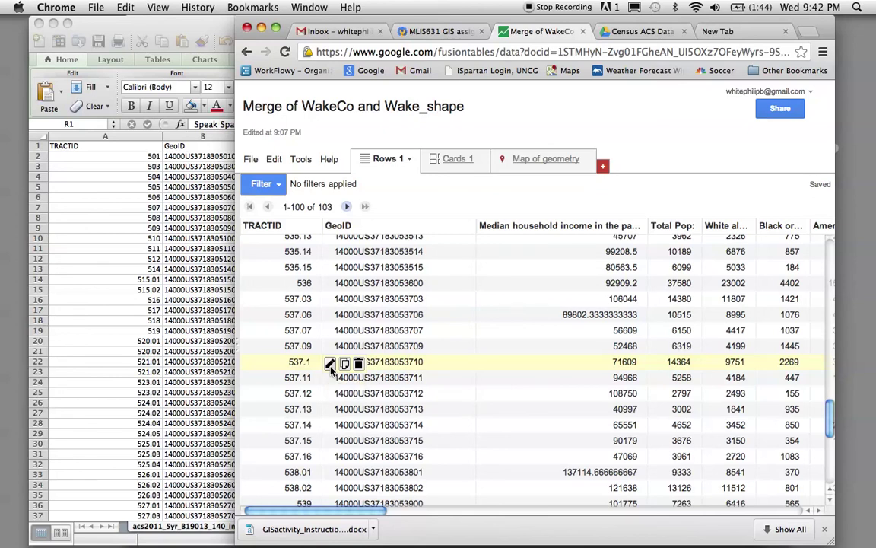
pyautogui.click(330, 364)
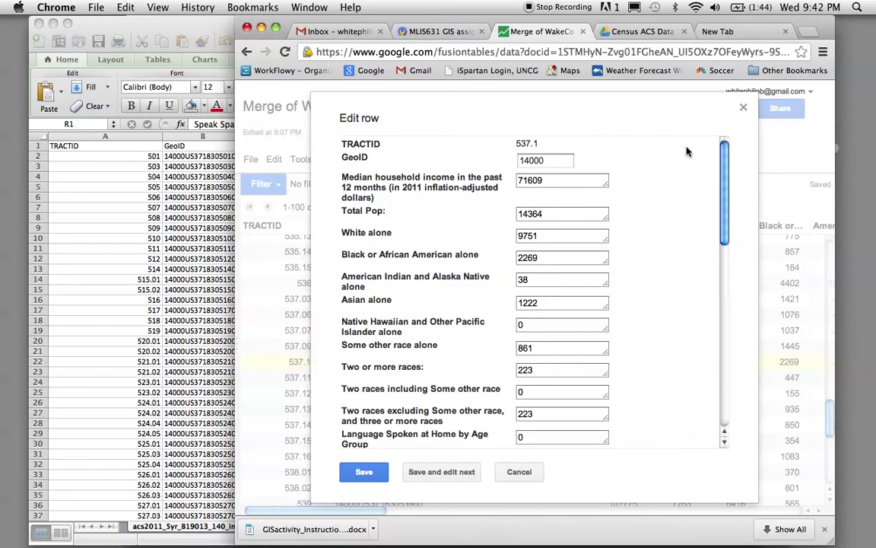
pyautogui.click(744, 111)
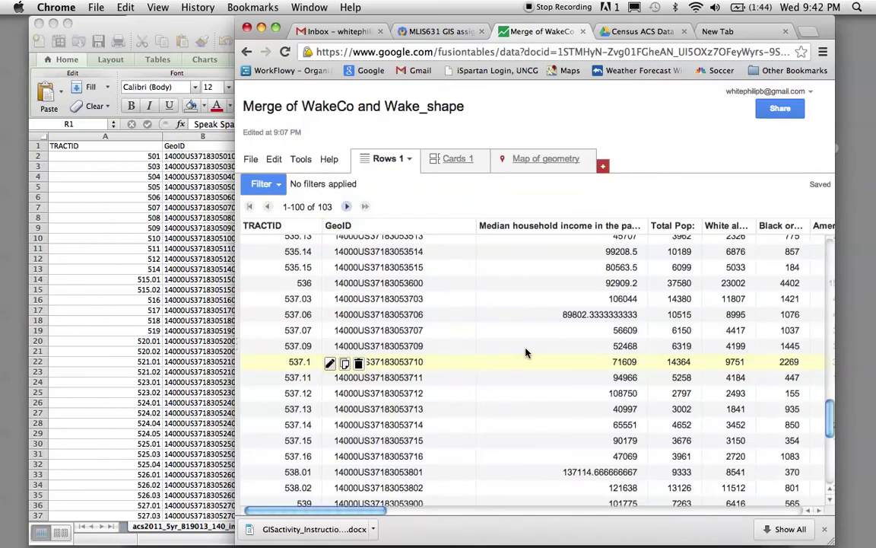
# Visit the Census ACS Data page, then return to the merged table's Map of geometry.
pyautogui.click(651, 33)
pyautogui.click(538, 31)
pyautogui.click(555, 161)
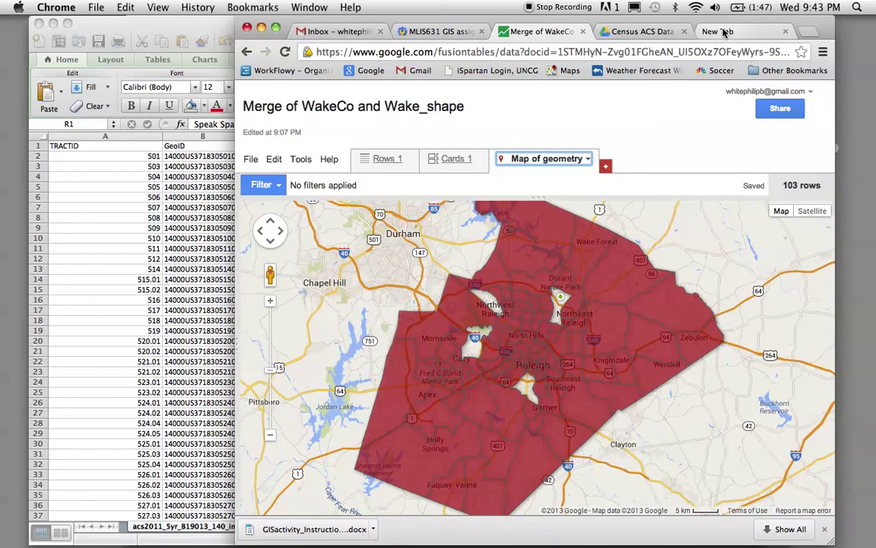
# Switch to the New Tab page in Chrome and place the cursor in its address bar.
pyautogui.click(724, 32)
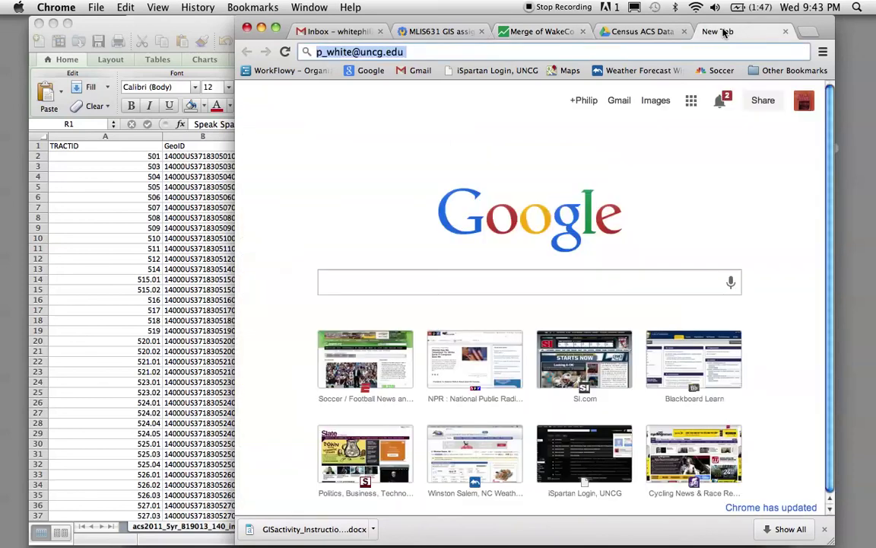
pyautogui.click(435, 53)
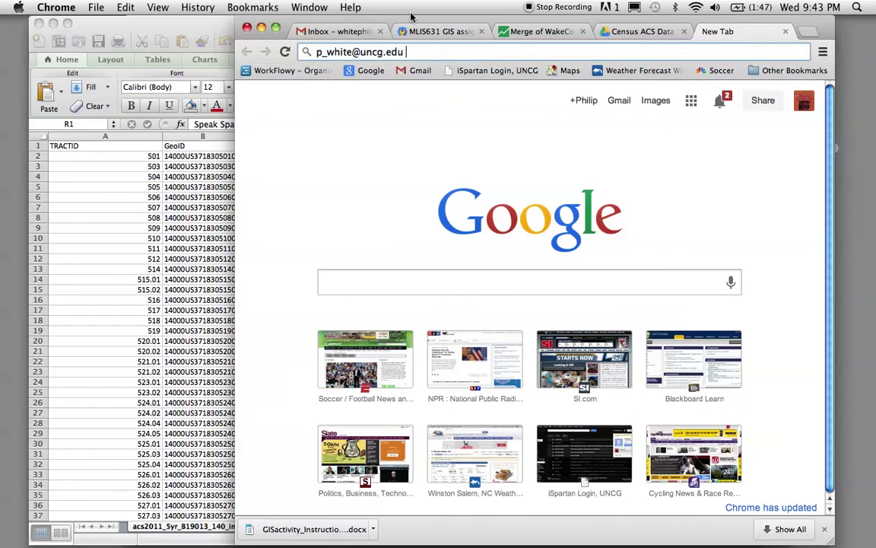